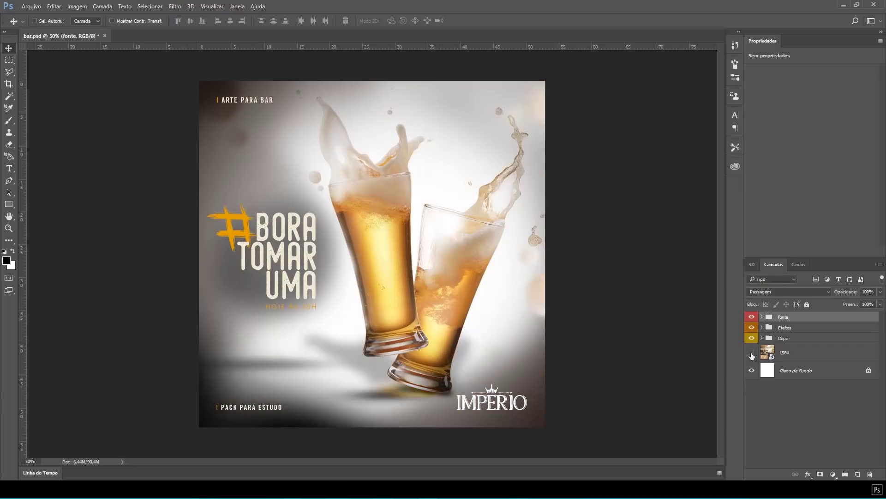
- Rename the 1584 background photo layer as BG
click(751, 338)
click(751, 338)
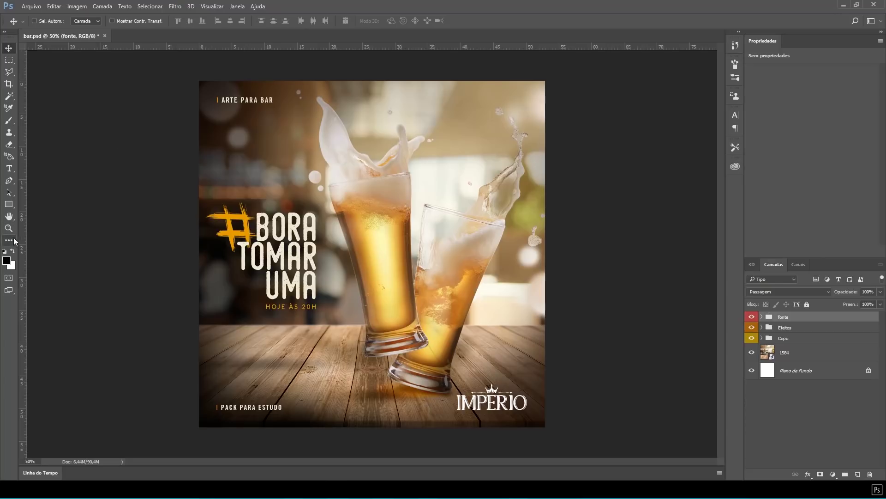
click(791, 353)
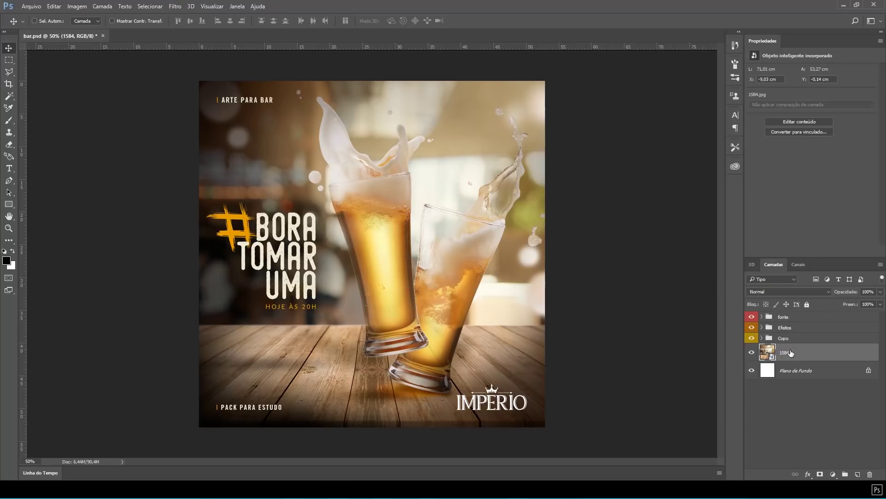
double_click(790, 353)
key(BackSpace)
text(BG)
key(Return)
- Select the full-width background area above the wooden table and fill it with black on a new layer
key(m)
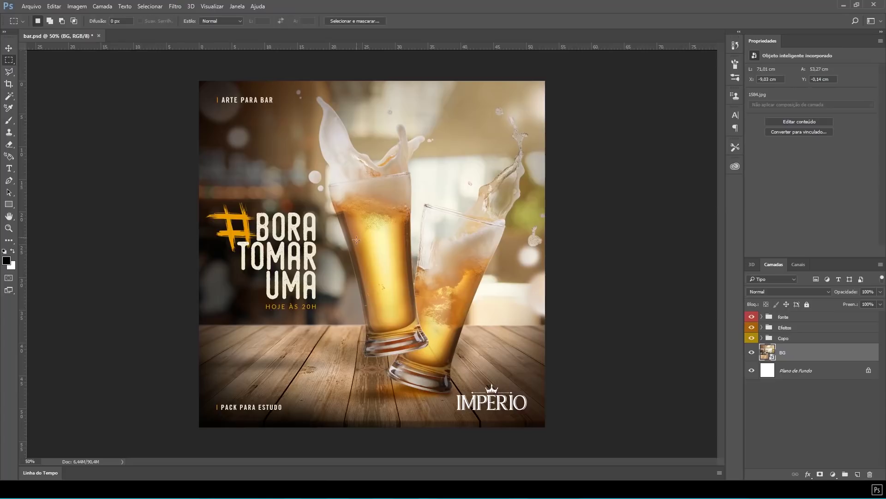
drag(198, 323, 547, 77)
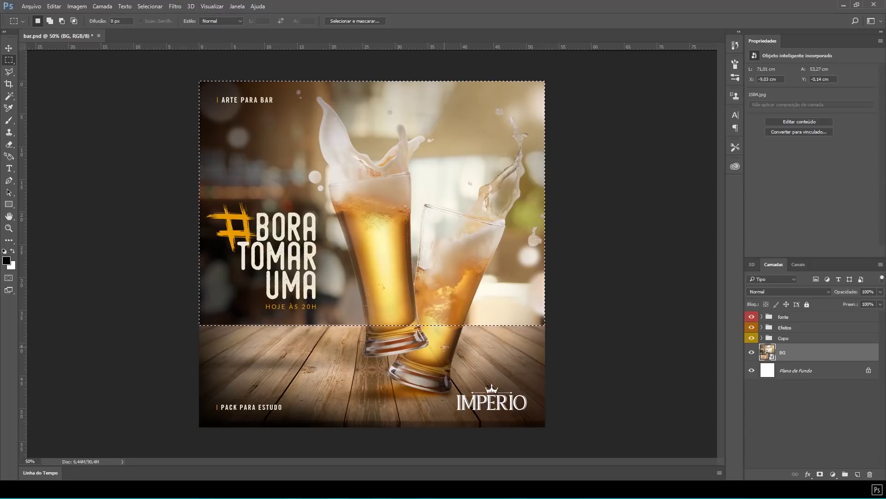
click(859, 473)
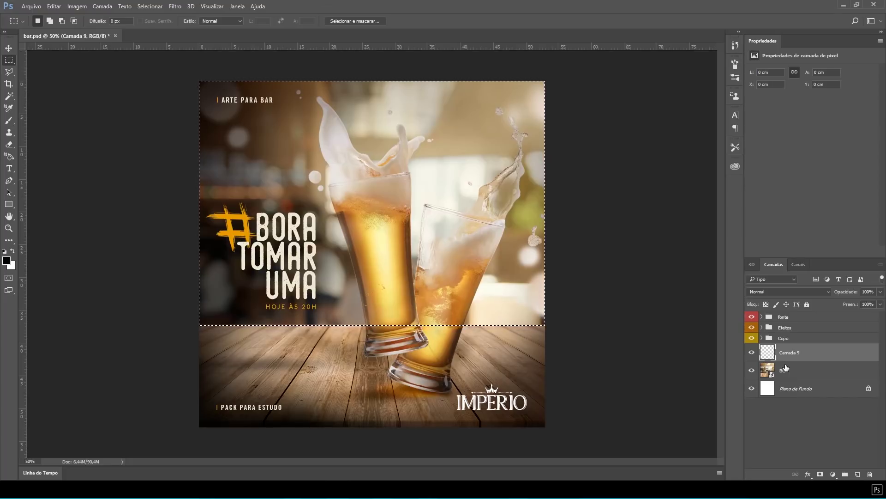
key(alt+Delete)
key(alt+Delete)
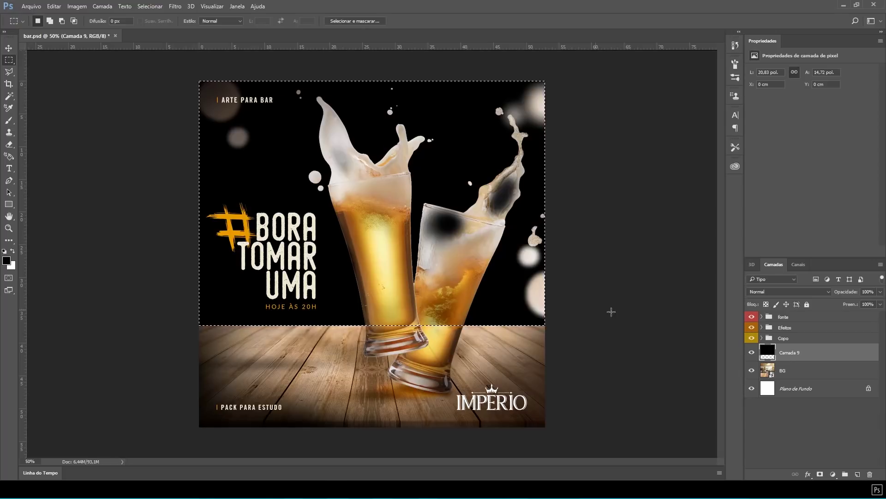
- Invert the selection to the table area and draw a vertical black-to-white linear gradient down it on a new layer
key(ctrl+shift+i)
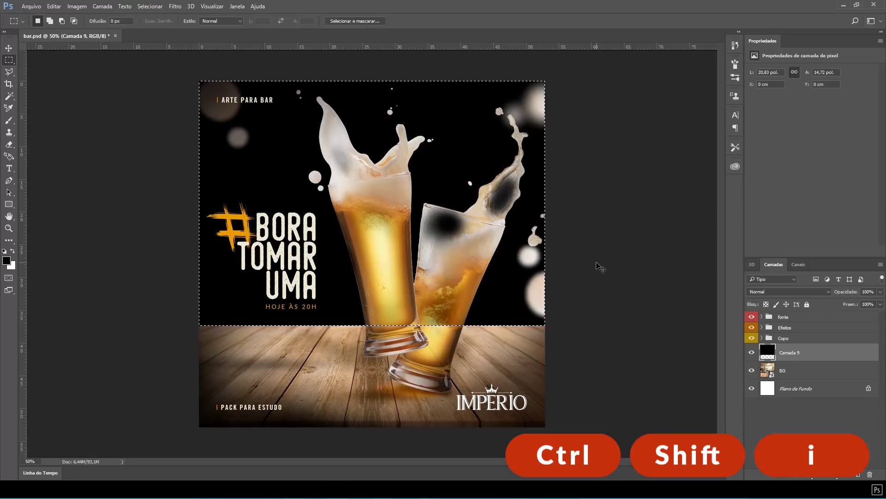
key(ctrl+shift+i)
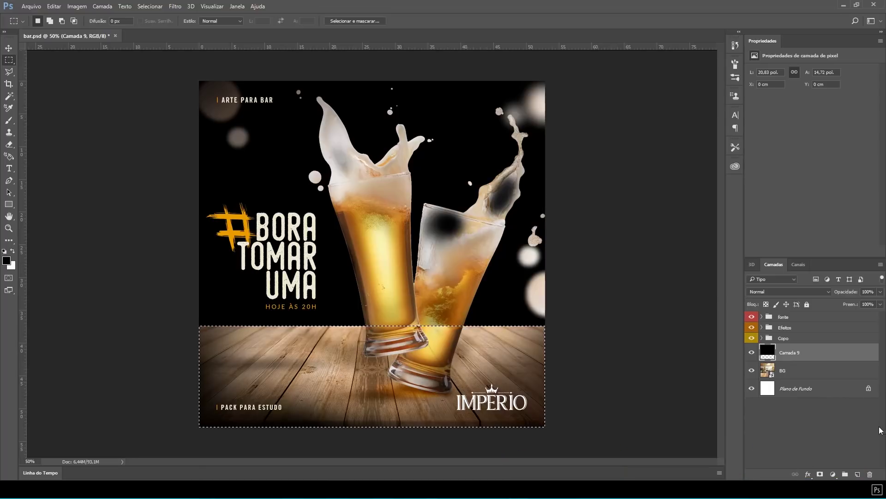
click(858, 473)
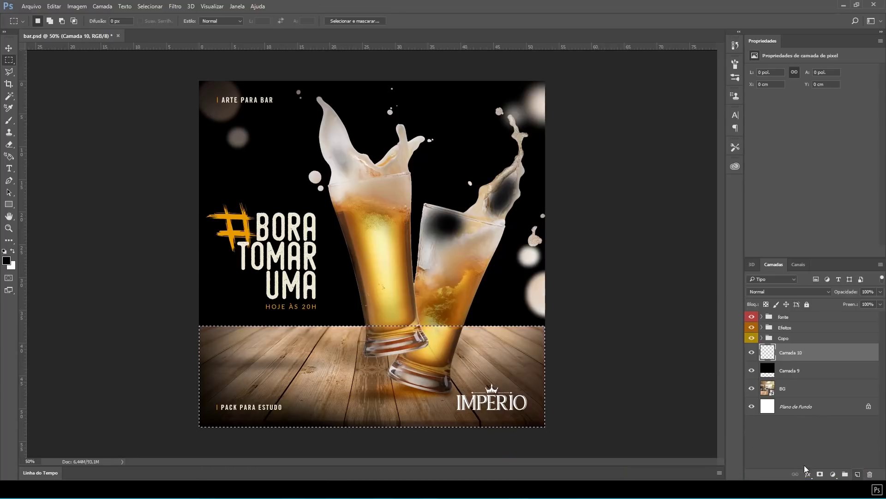
click(11, 239)
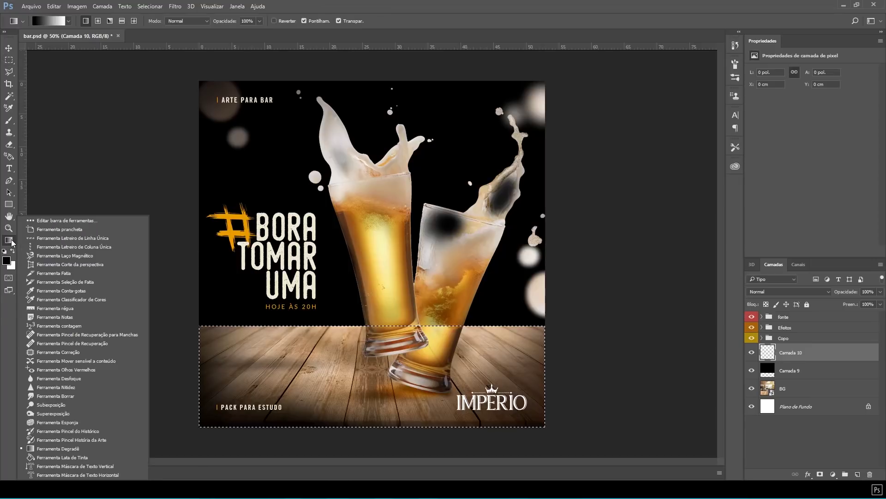
click(64, 449)
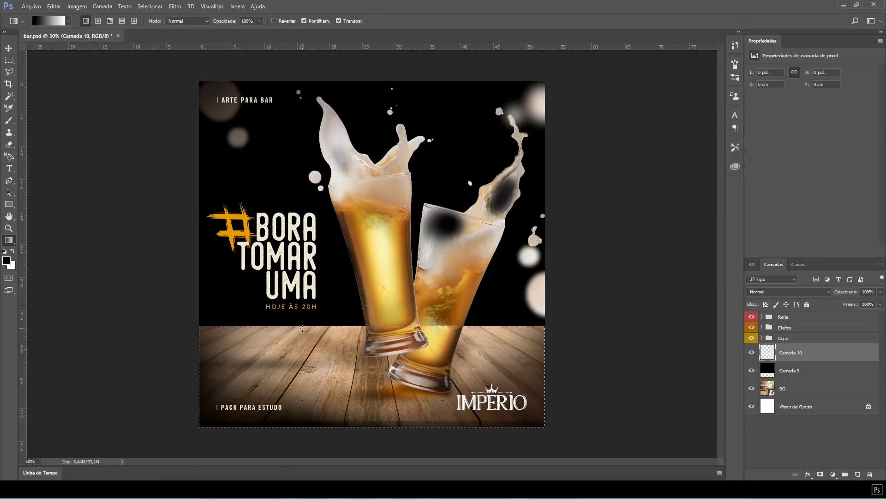
drag(302, 329, 303, 349)
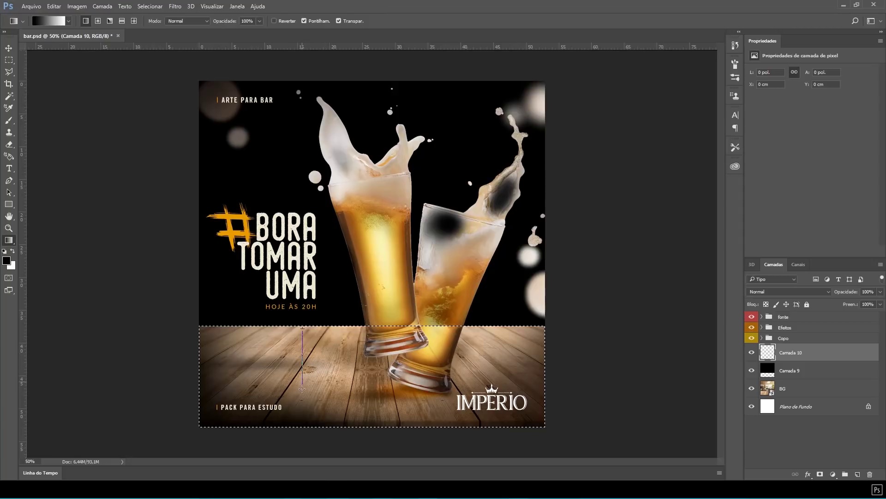
drag(303, 393, 303, 391)
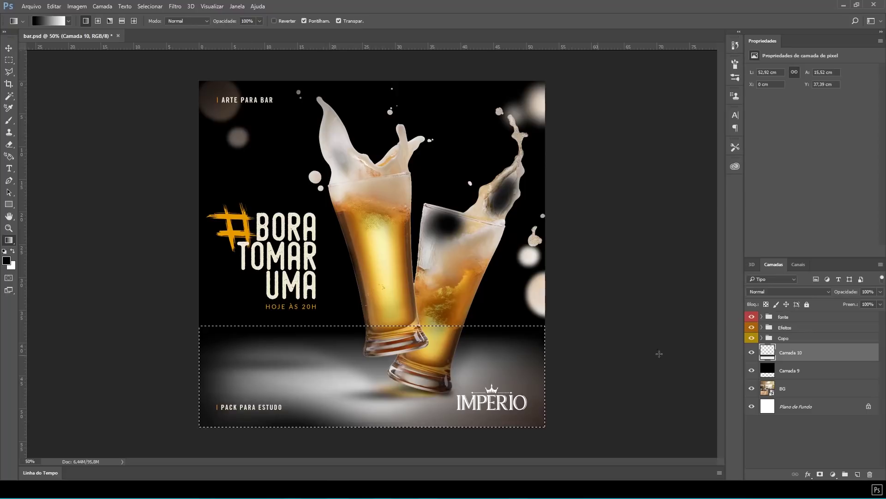
- Hide the Efeitos and fonte groups
click(783, 329)
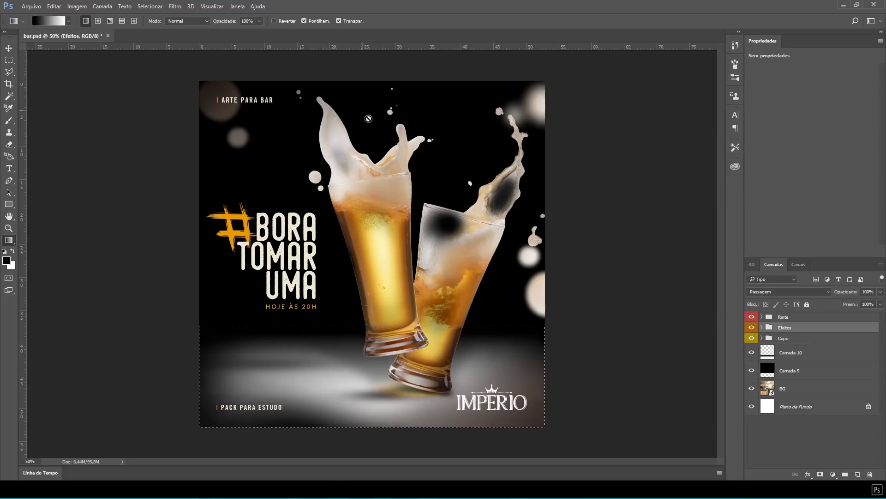
click(751, 329)
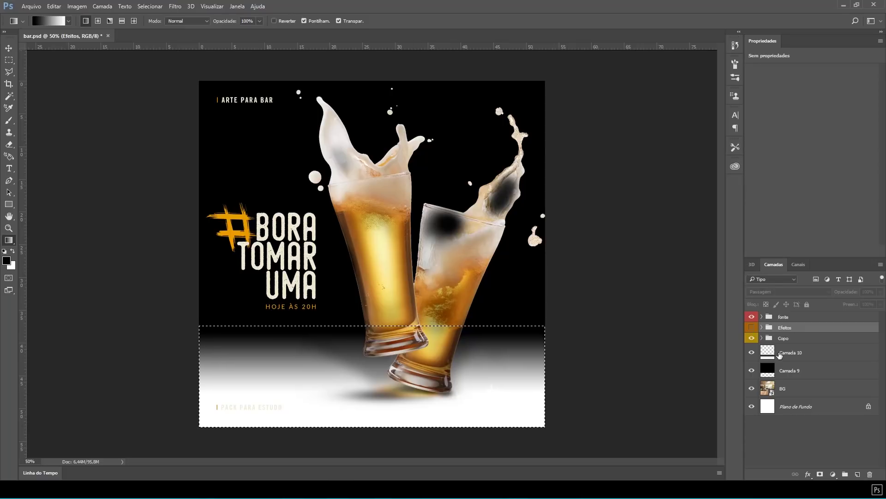
click(751, 317)
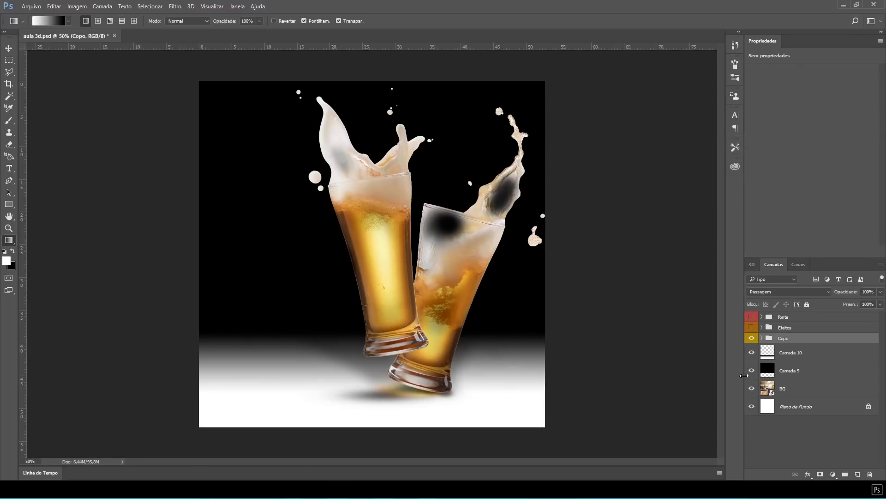
- Load the beer glasses' outline from Camada 1 as a selection and add a new layer above the Copo group
click(762, 338)
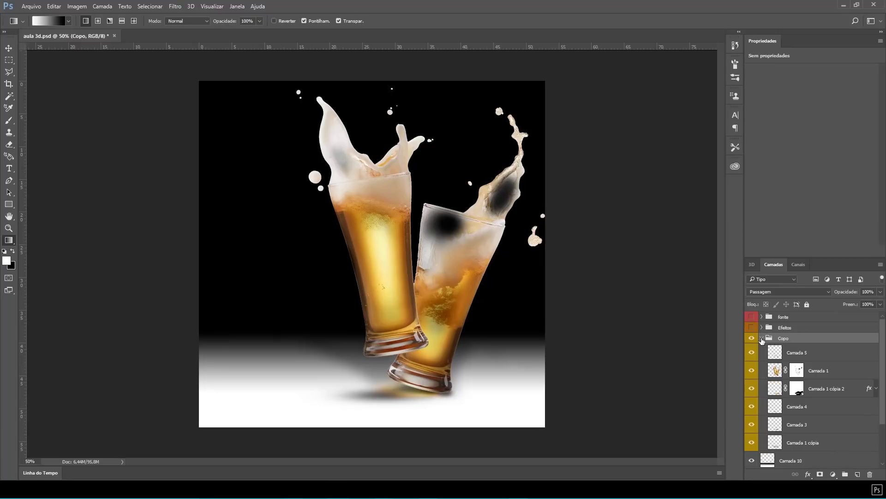
ctrl+click(776, 372)
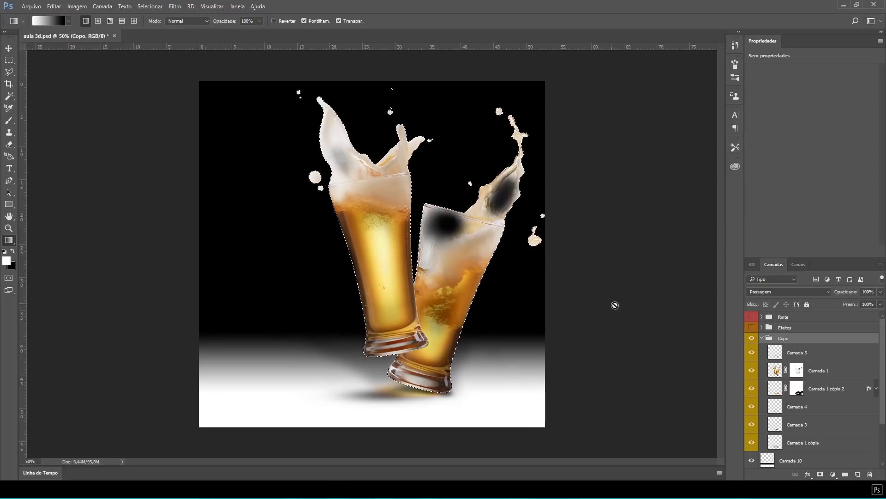
click(762, 338)
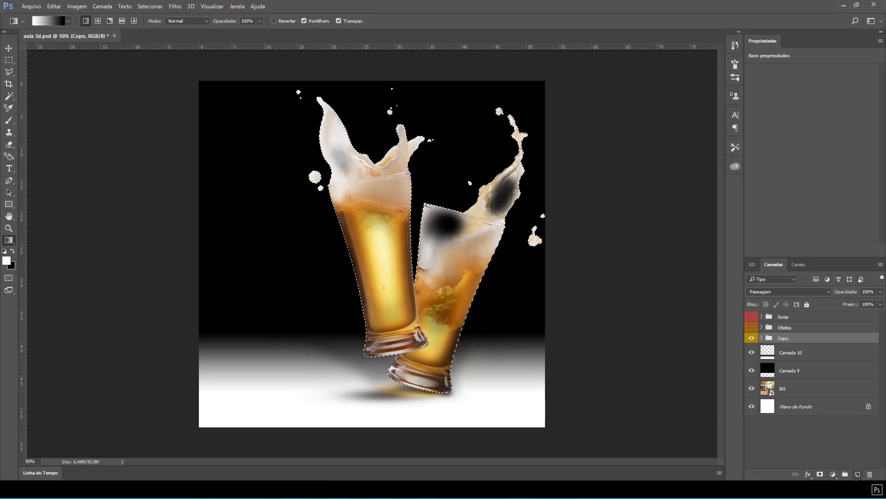
click(858, 474)
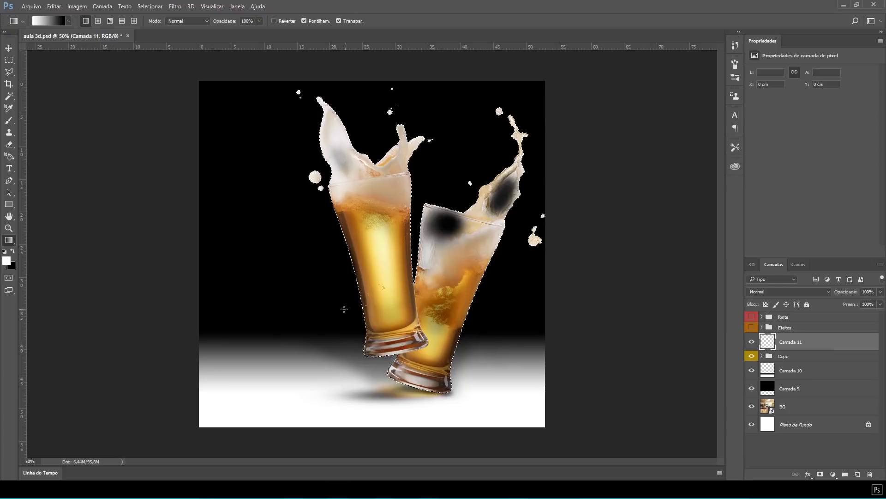
- Fill the glasses selection with white on the new layer, make black the foreground colour and deselect
key(x)
key(x)
key(x)
key(x)
key(x)
key(x)
key(alt+Delete)
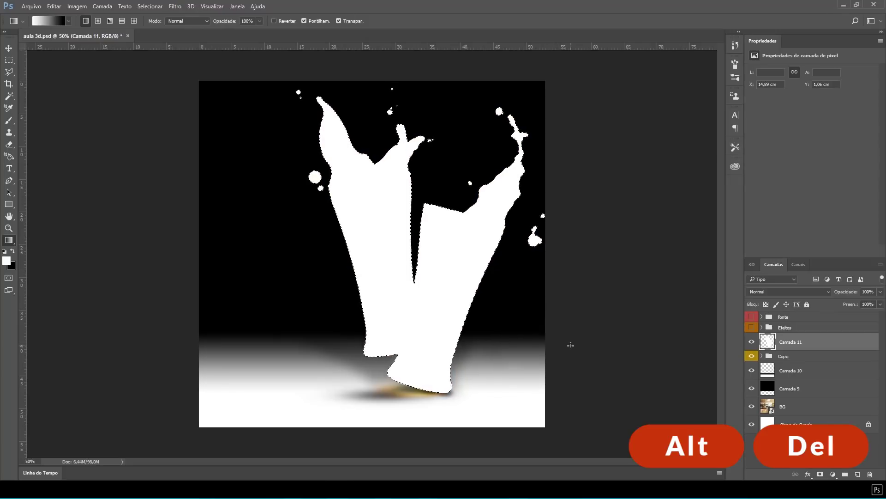
key(x)
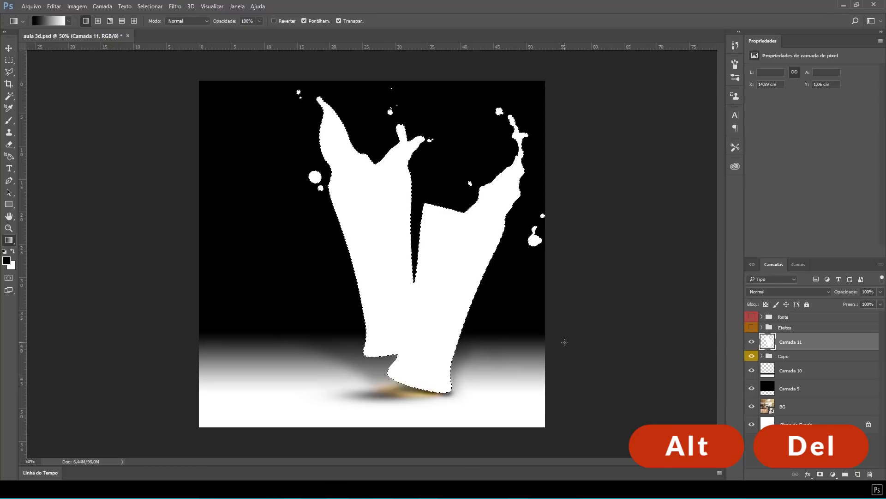
key(ctrl+d)
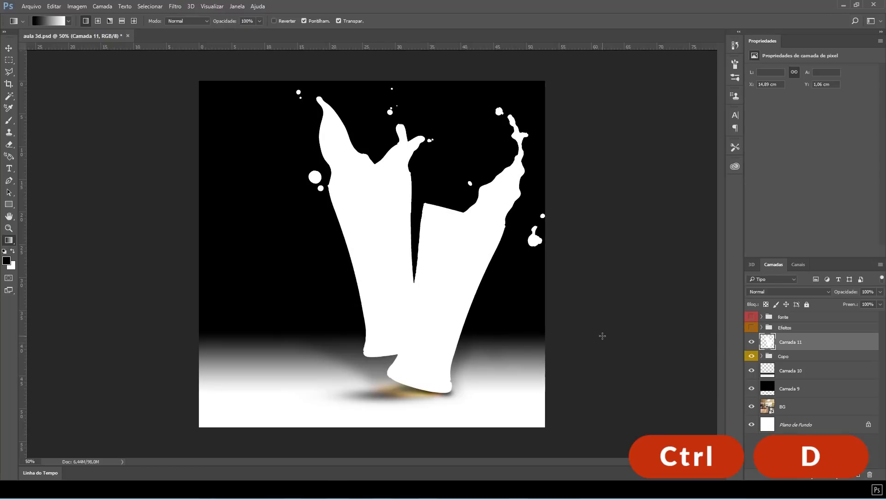
- Hide Camada 1 cópia 2, Camada 4, Camada 3 and Camada 1 cópia inside the Copo group
click(763, 356)
scroll(768, 422, down, 1)
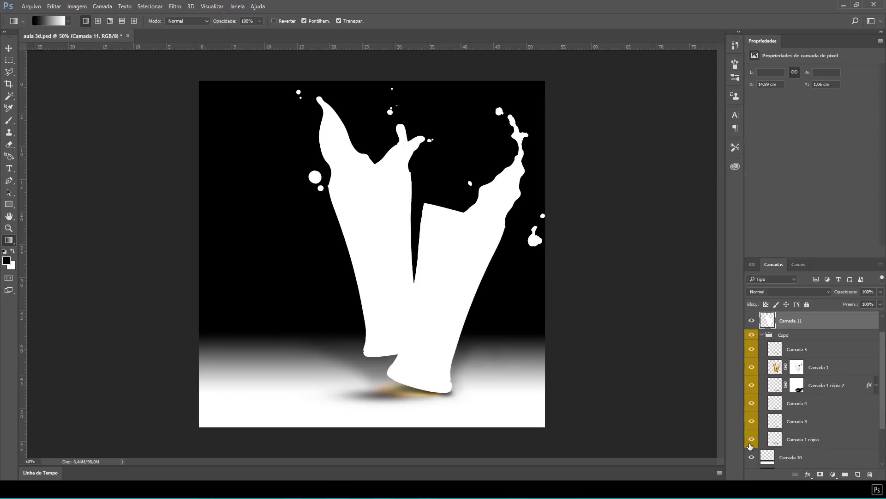
drag(751, 445, 752, 390)
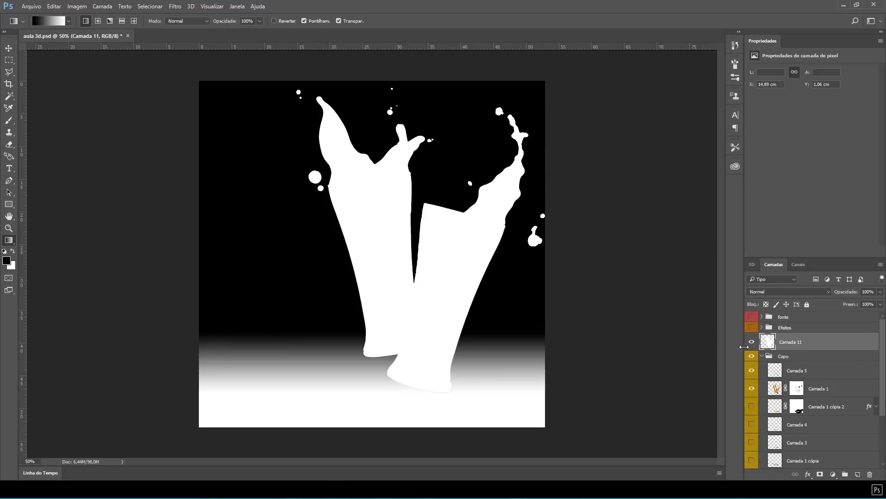
- Hide the white glasses silhouette, table gradient and black background layers (Camada 11, Camada 10 and Camada 9)
click(752, 341)
scroll(752, 345, down, 1)
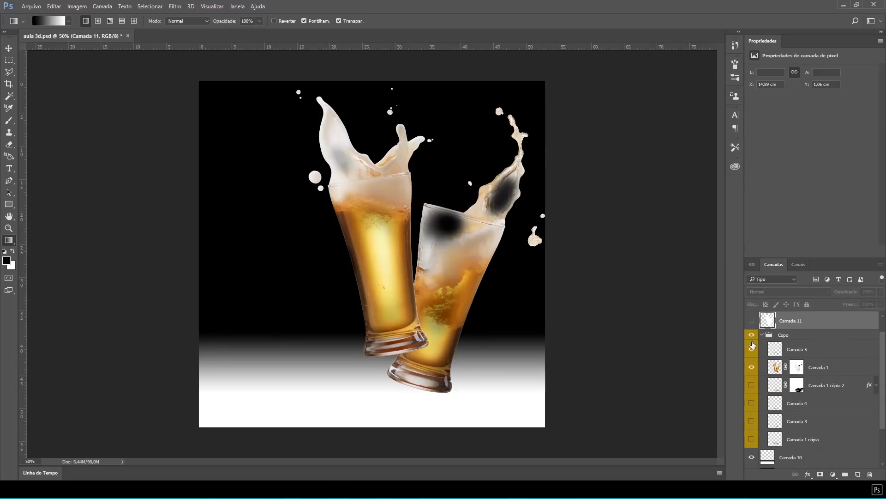
scroll(752, 391, down, 2)
click(751, 415)
click(752, 432)
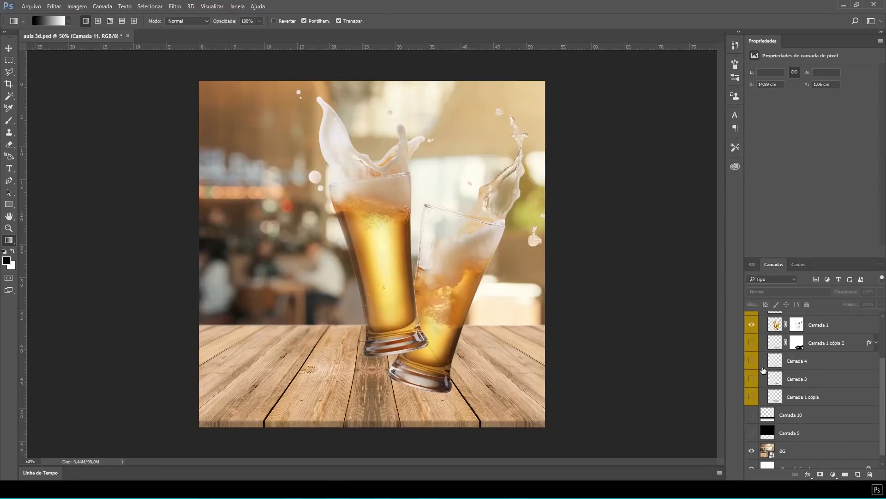
- Show the fonte and Efeitos groups again and collapse the Copo group
scroll(757, 360, up, 3)
click(752, 316)
click(752, 327)
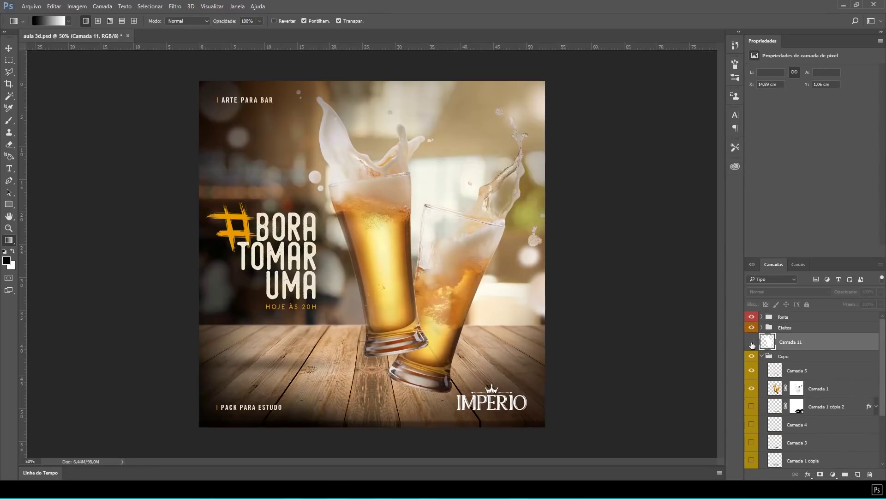
click(762, 356)
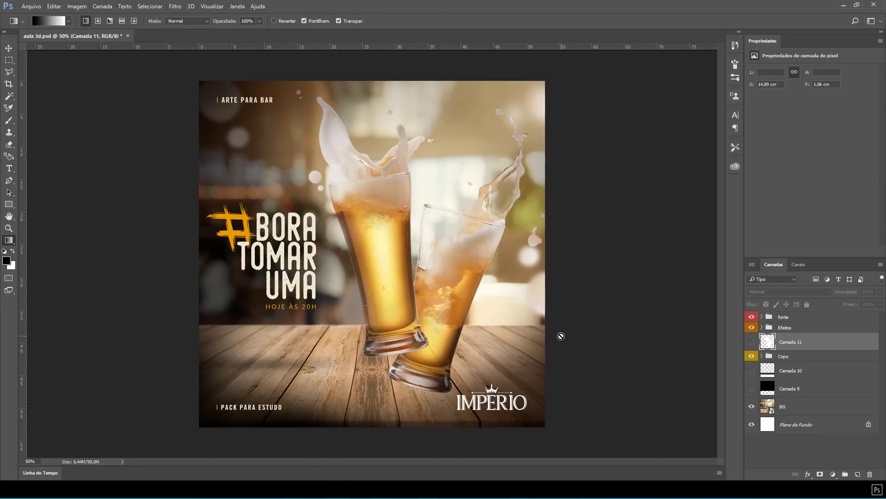
- Export the full-colour artwork for web as a PNG-24 file named Copo in the aula 3d folder
key(ctrl+shift+alt+s)
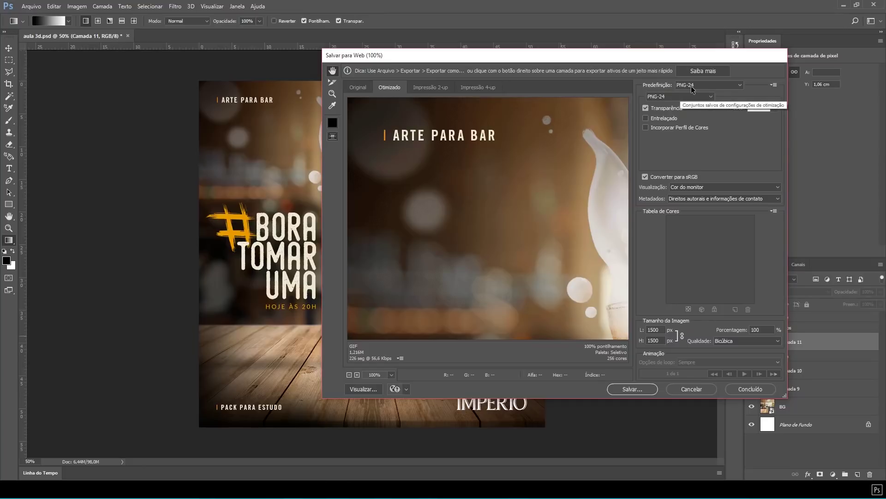
click(633, 390)
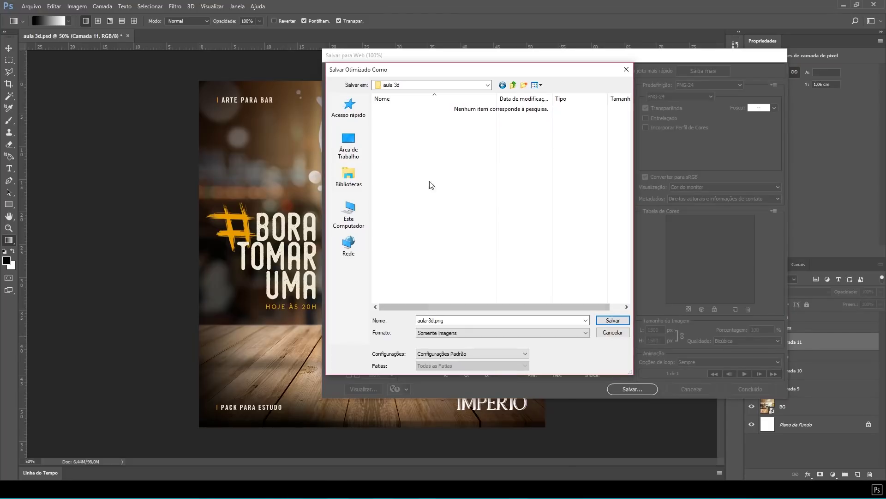
click(503, 320)
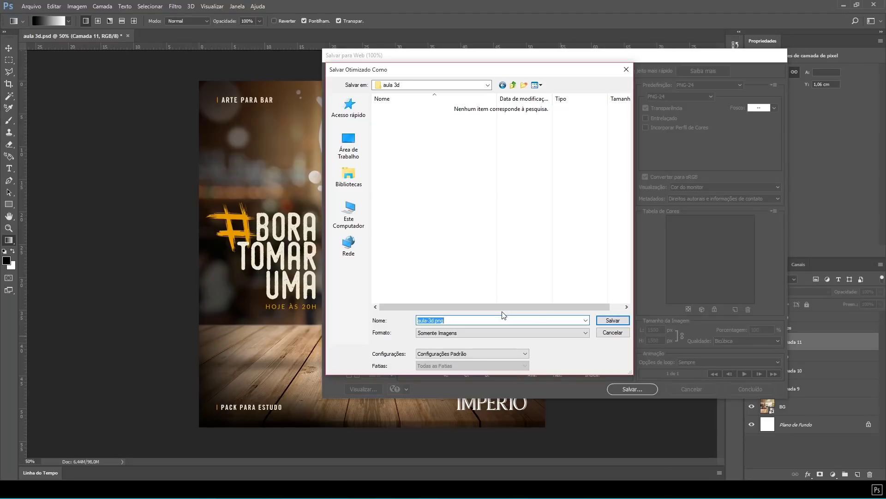
text(Copo)
click(619, 319)
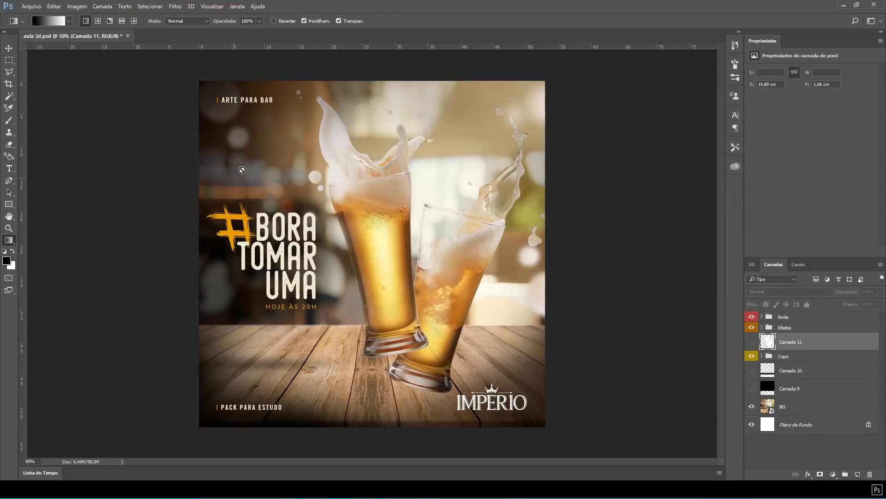
- Show the white silhouette, table gradient and black background layers (Camada 11, Camada 10 and Camada 9)
click(750, 345)
click(753, 372)
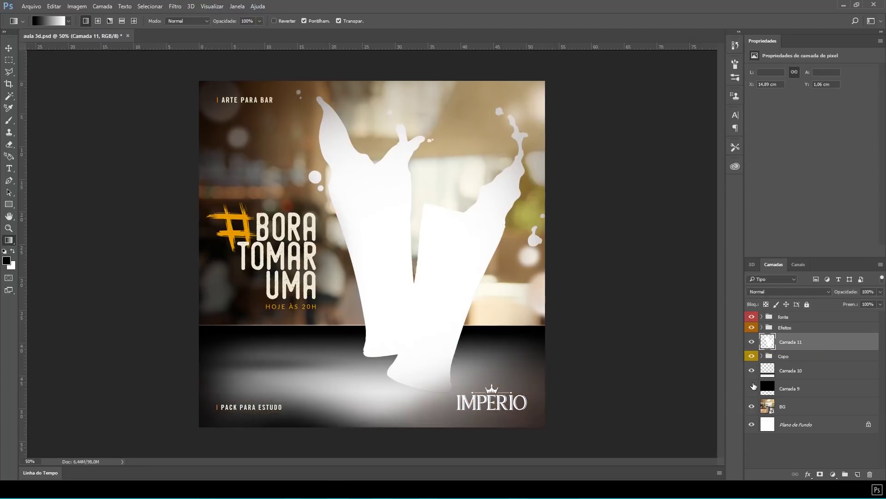
click(752, 391)
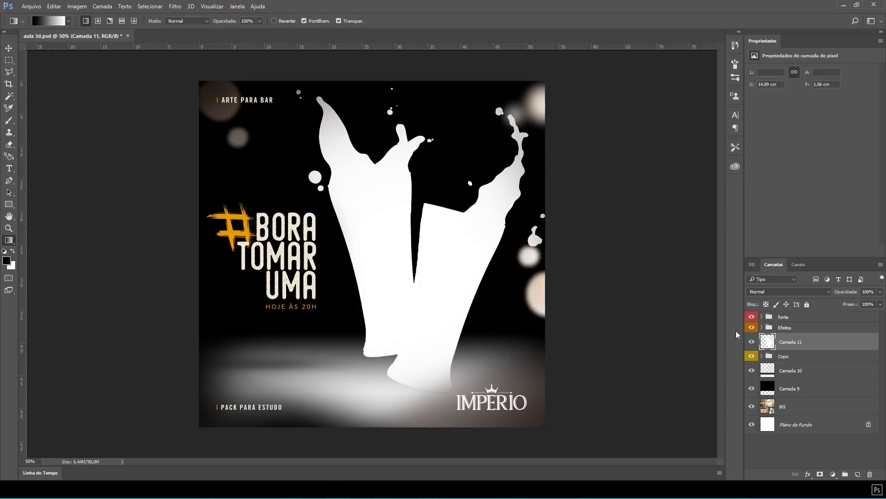
- Hide the fonte and Efeitos groups and export the black-and-white depth map for web as a PNG-24 named Copo_depth in the aula 3d folder
drag(752, 317, 752, 329)
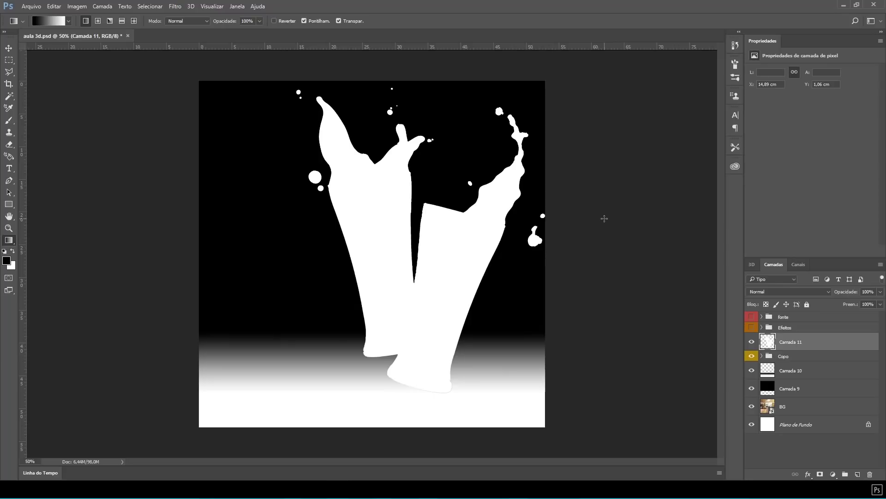
key(ctrl+alt+shift+s)
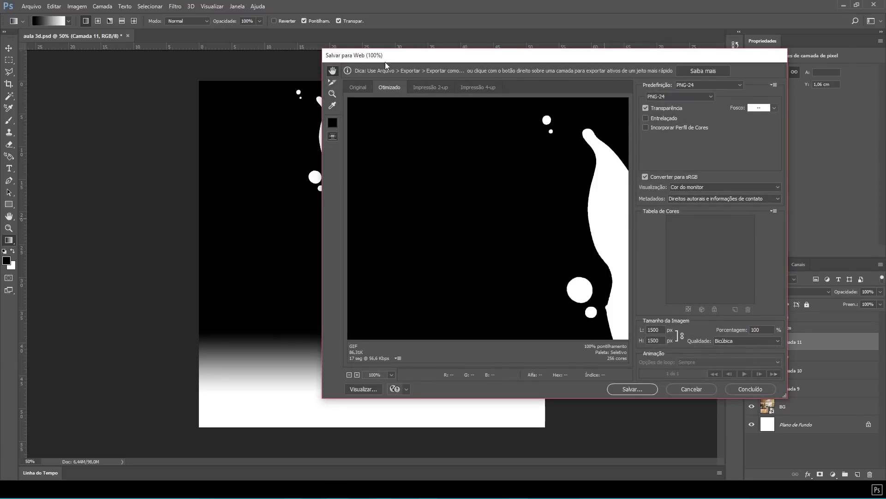
click(717, 85)
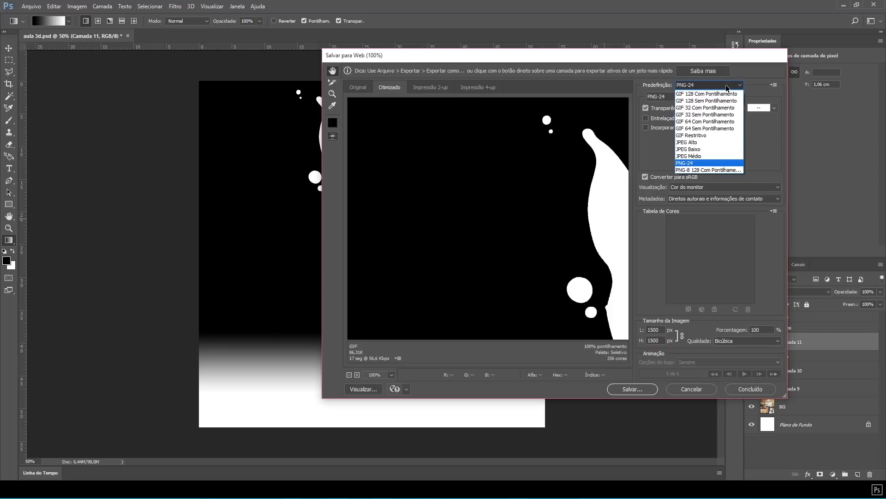
click(729, 85)
click(639, 390)
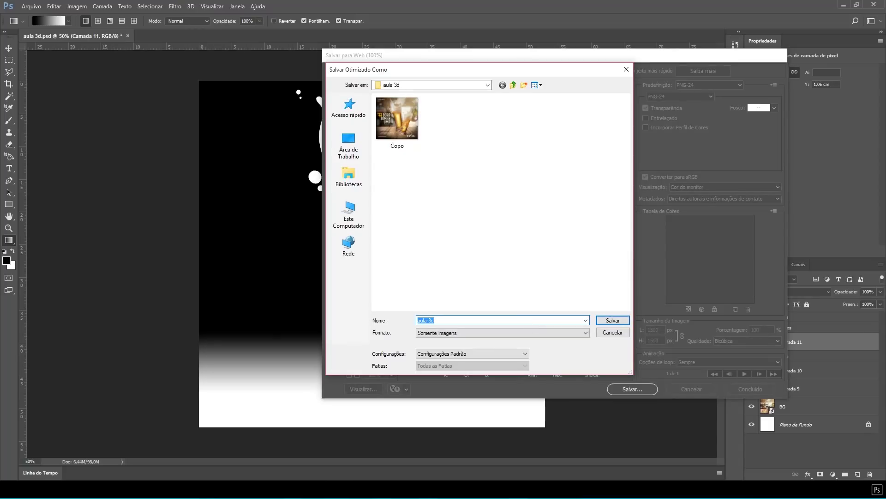
text(Copo_depth)
click(619, 321)
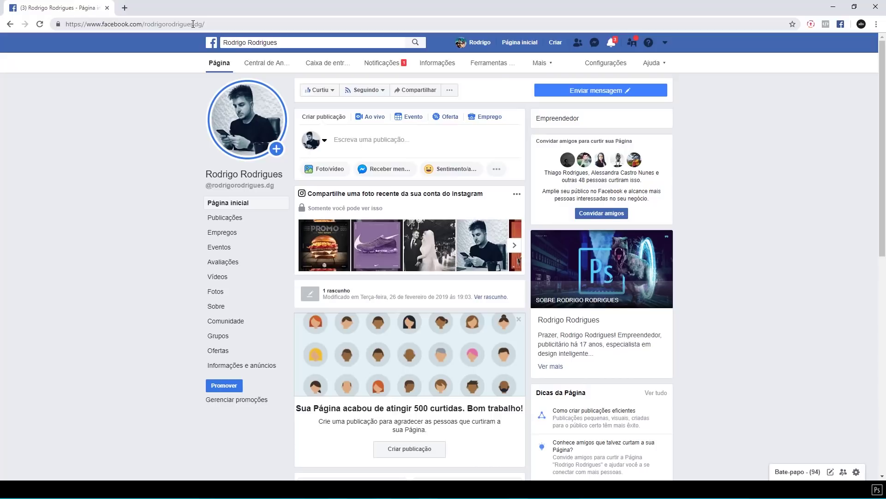
- In the browser, add the Copo and Copo_depth images from the aula 3d folder to a new photo post on the Facebook page
click(332, 170)
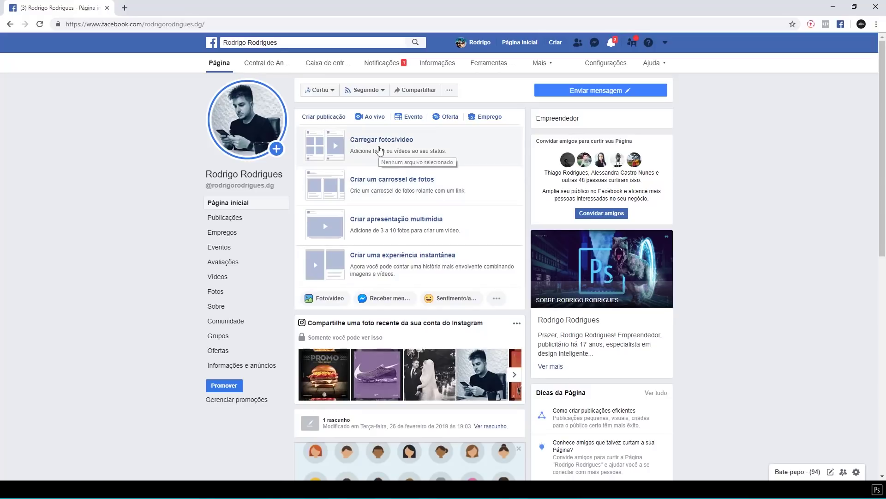
click(379, 149)
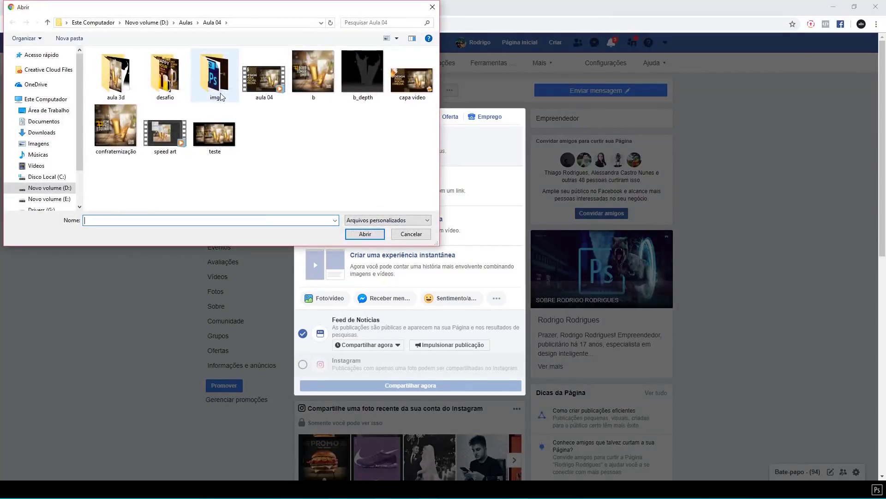
double_click(116, 74)
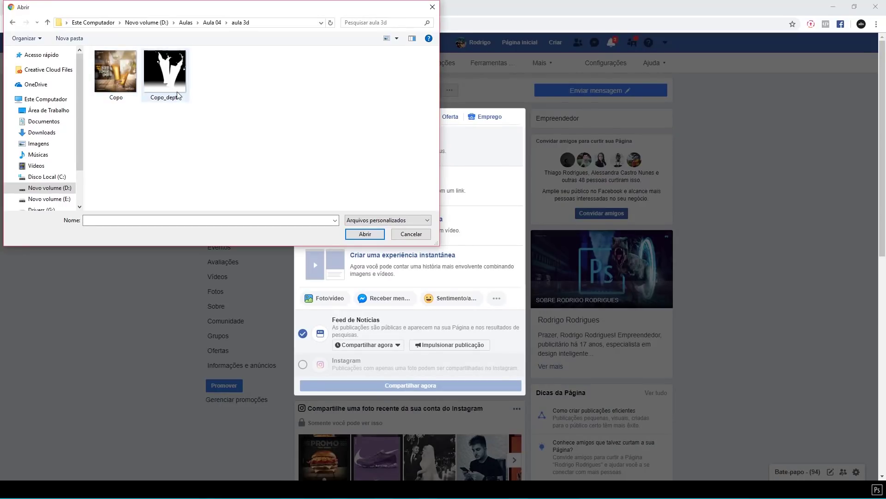
drag(194, 143, 95, 52)
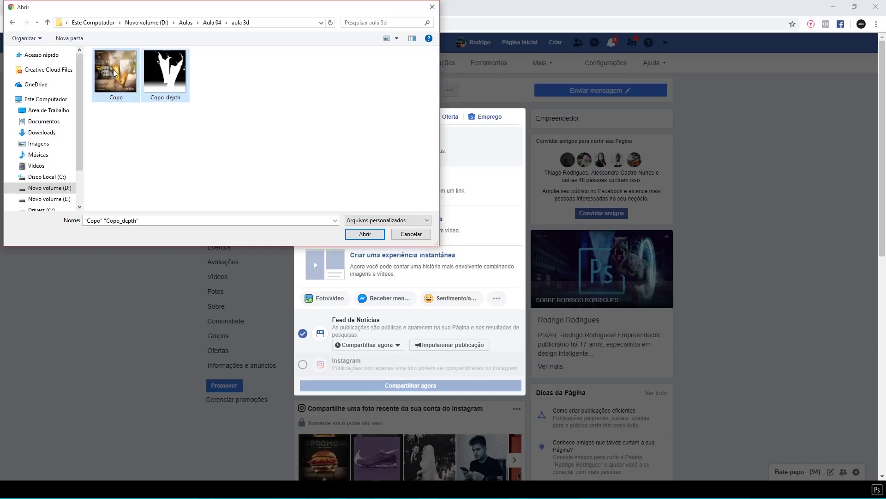
click(365, 235)
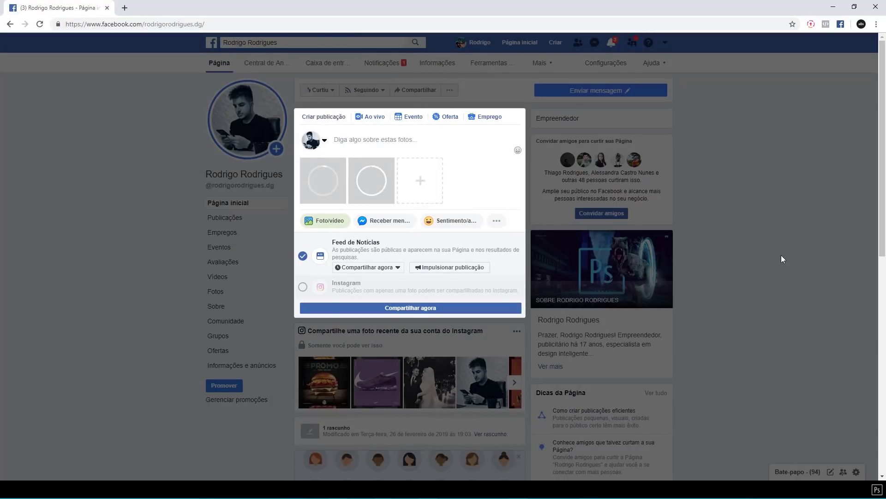